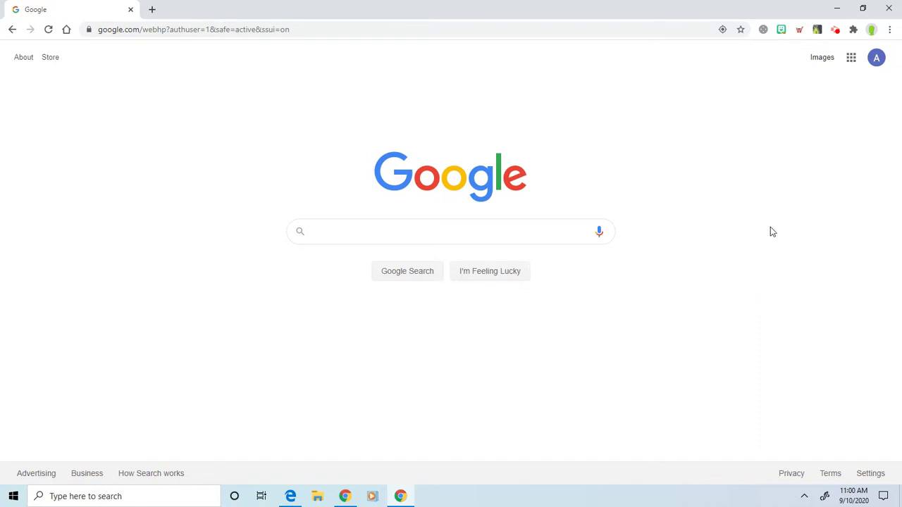
- Open Google Classroom from the Google apps panel in Chrome
left_click(851, 61)
left_click(850, 106)
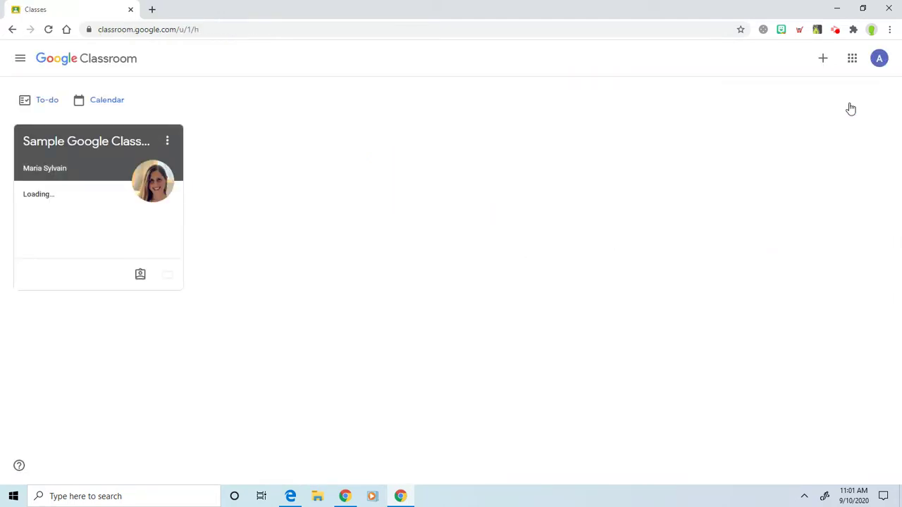
- Enter the Sample Google Classroom class and open the 'Listen to the water cycle song before Science class' assignment
left_click(90, 159)
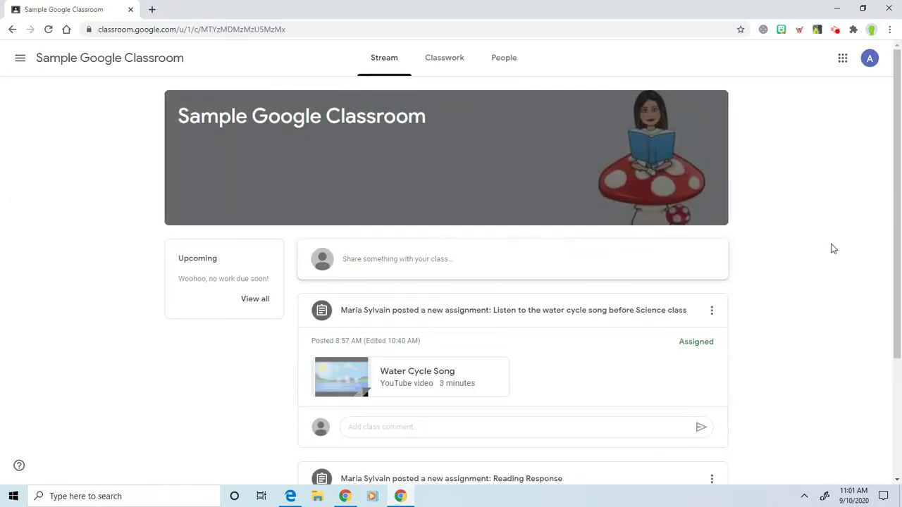
scroll(821, 321, "down", 1)
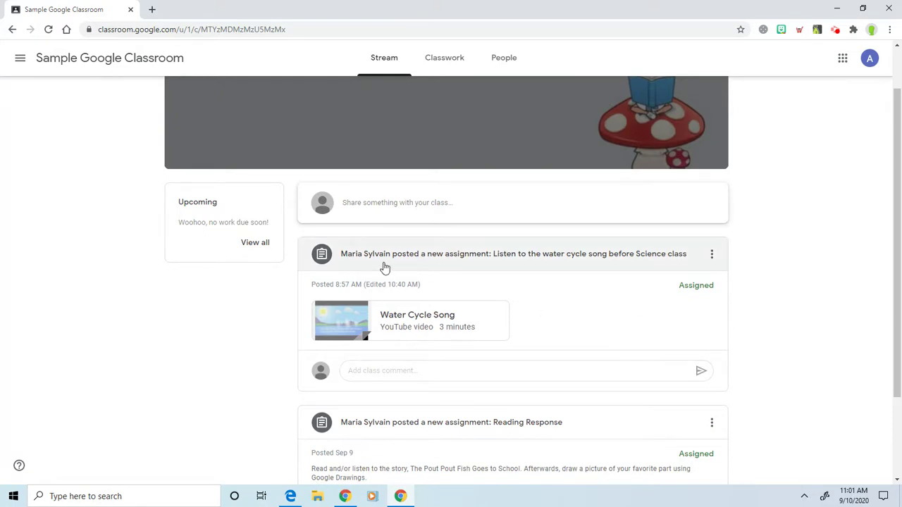
left_click(556, 265)
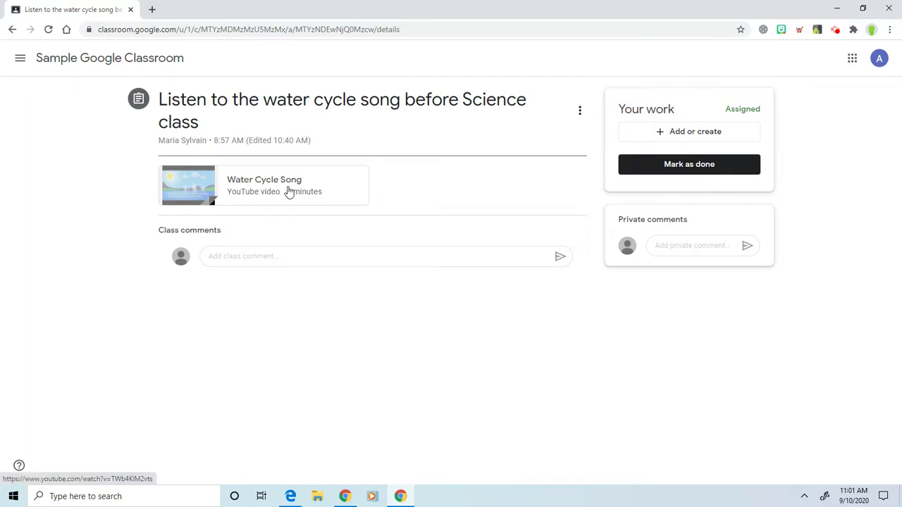
- Briefly play and pause the Water Cycle Song, then mark the assignment as done
left_click(288, 191)
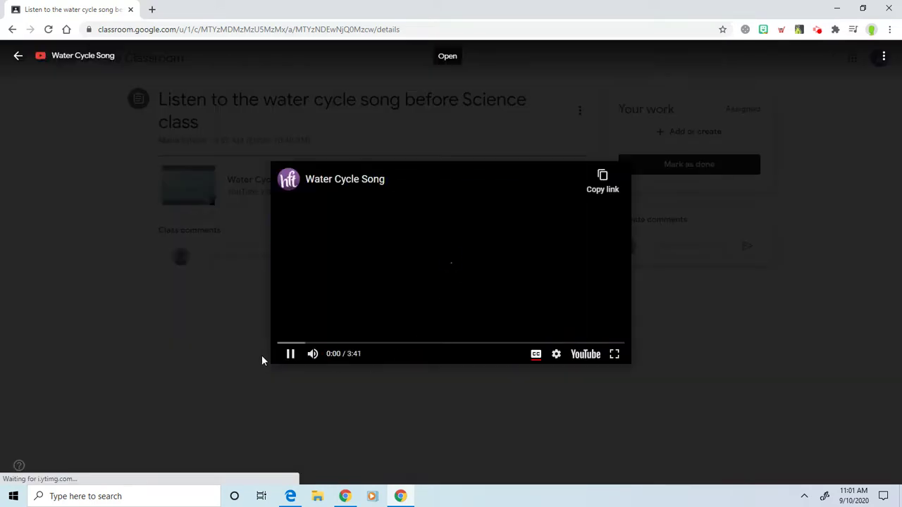
left_click(289, 354)
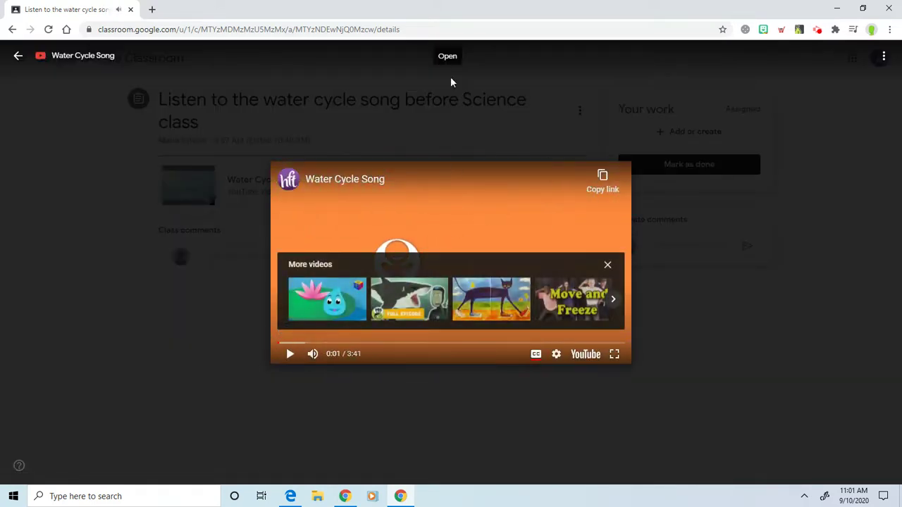
left_click(18, 58)
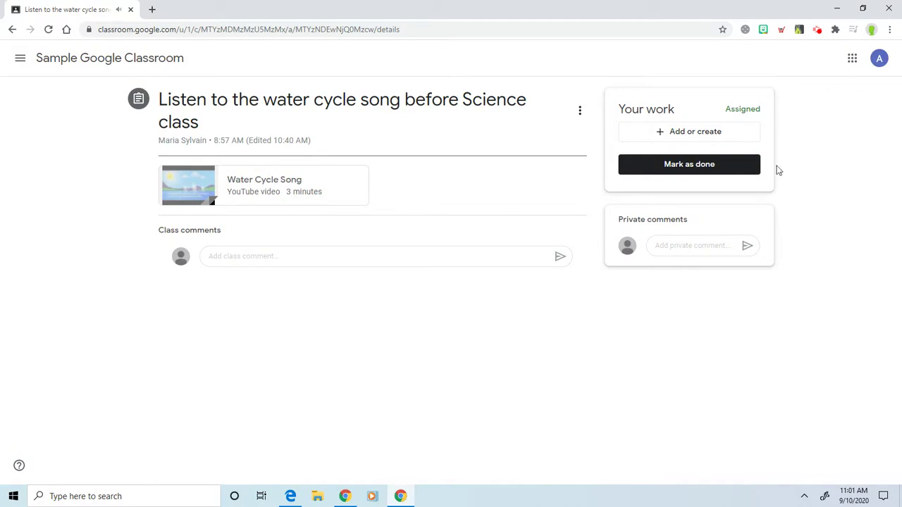
left_click(705, 165)
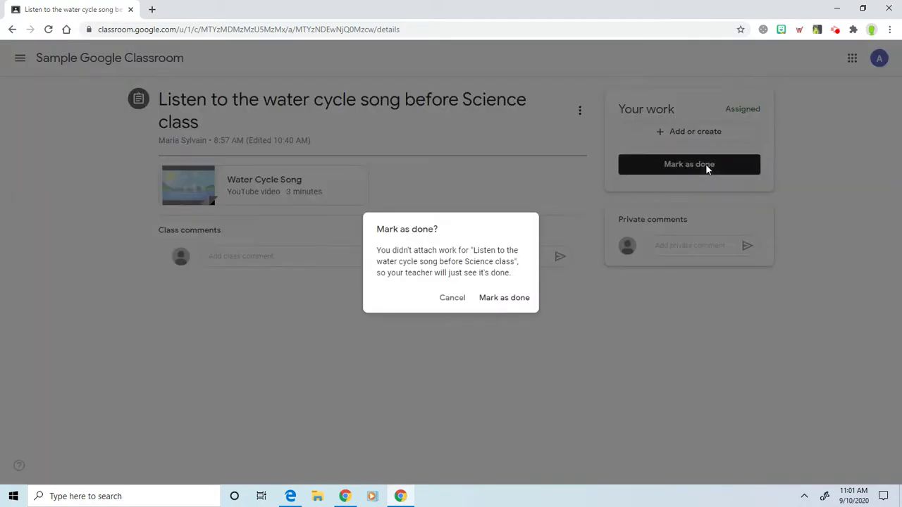
left_click(505, 298)
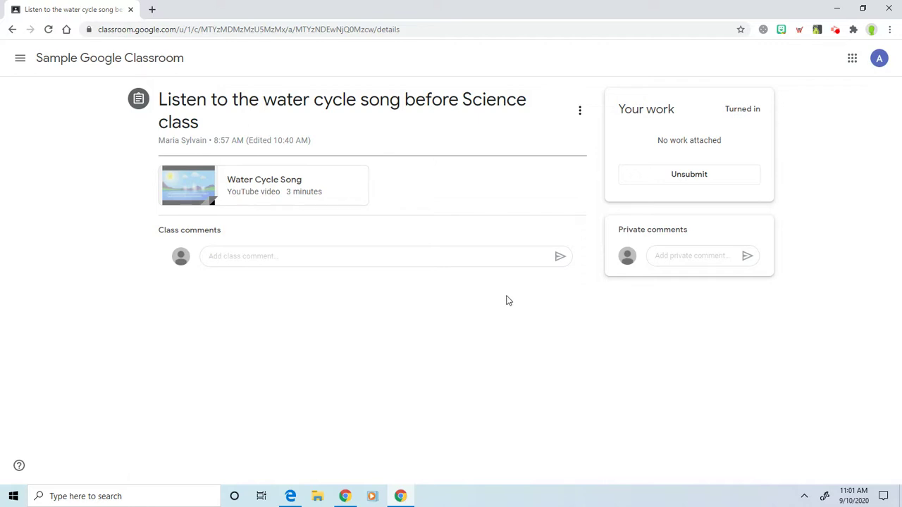
- Return to the Sample Google Classroom stream and open the Reading Response assignment
left_click(19, 59)
left_click(75, 186)
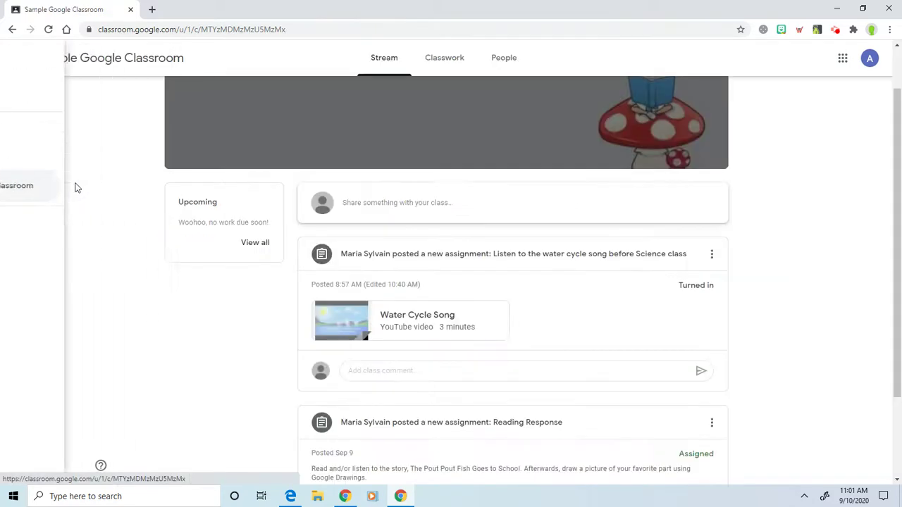
scroll(791, 360, "down", 2)
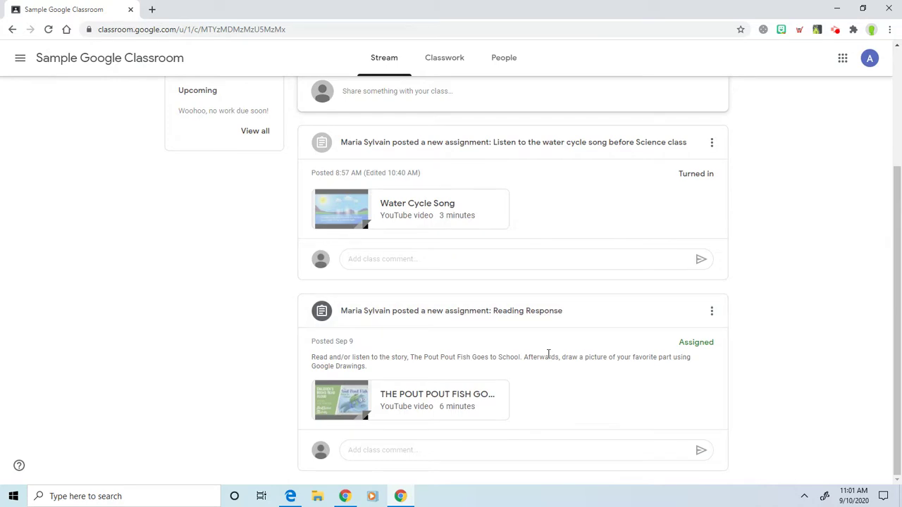
left_click(445, 317)
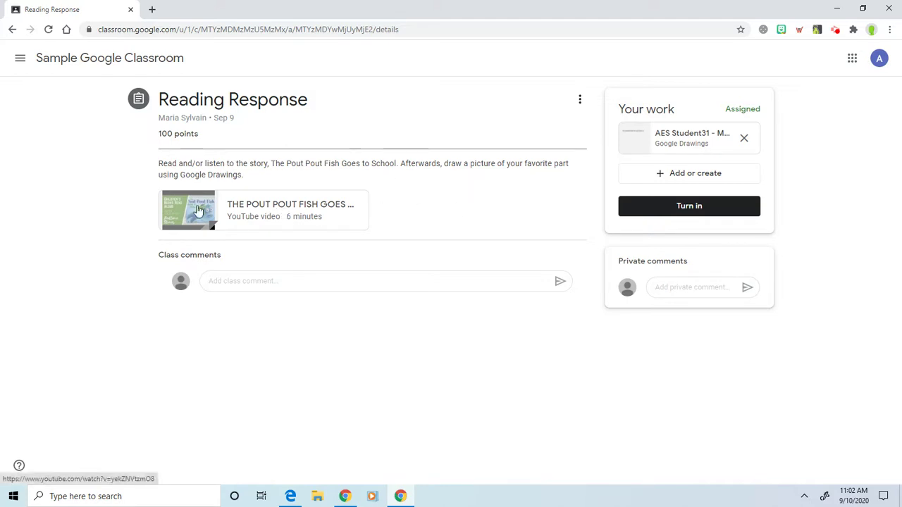
left_click(252, 207)
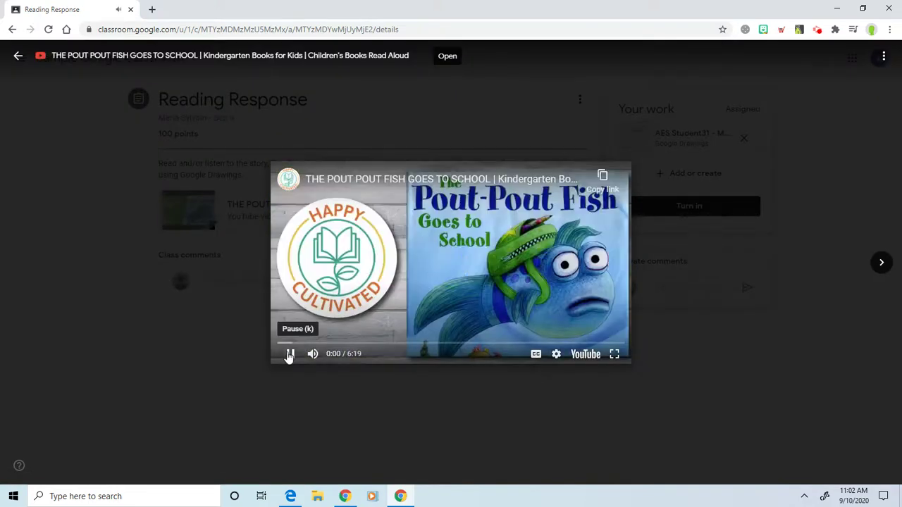
left_click(290, 353)
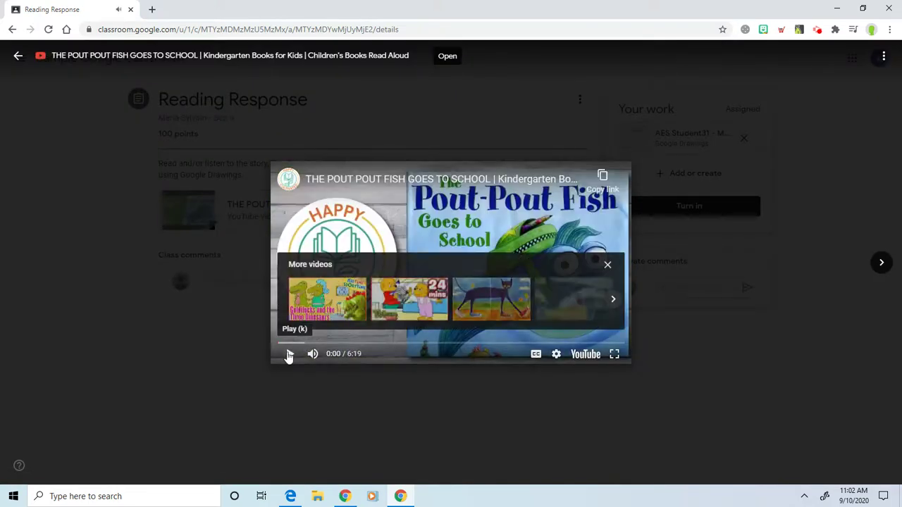
left_click(19, 55)
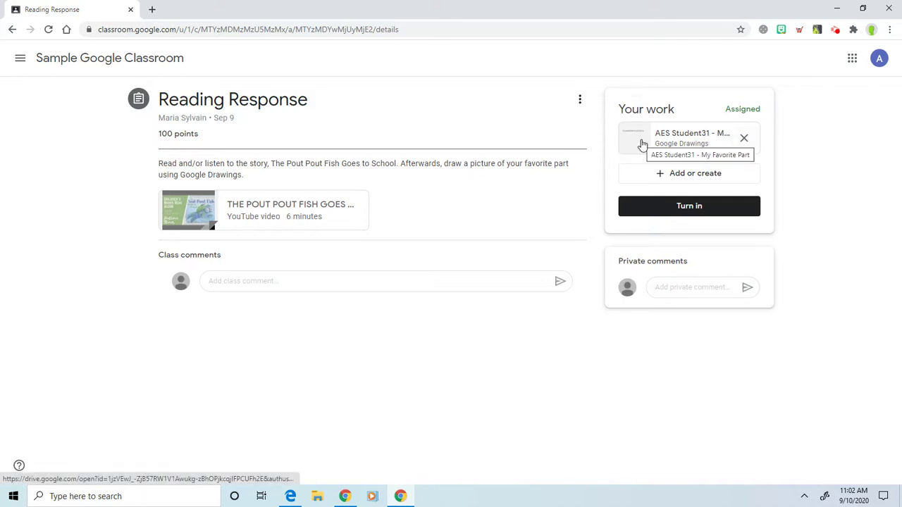
left_click(680, 139)
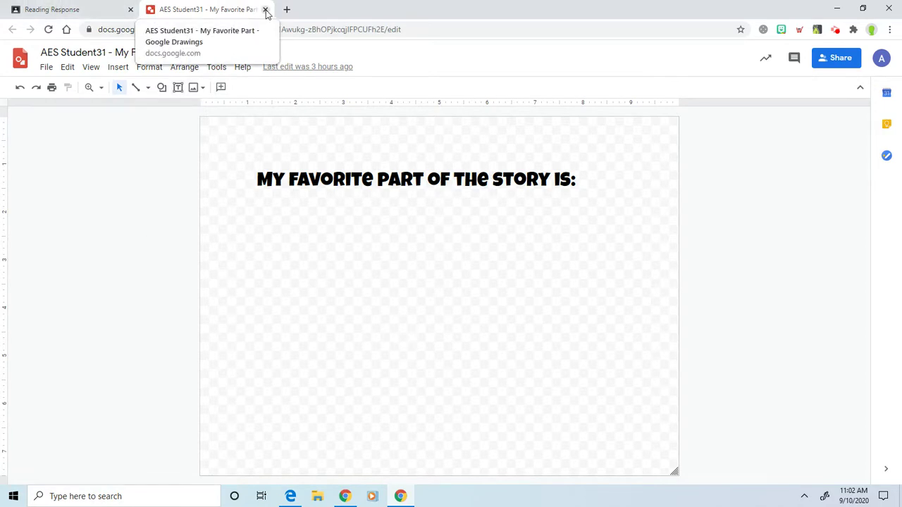
left_click(266, 12)
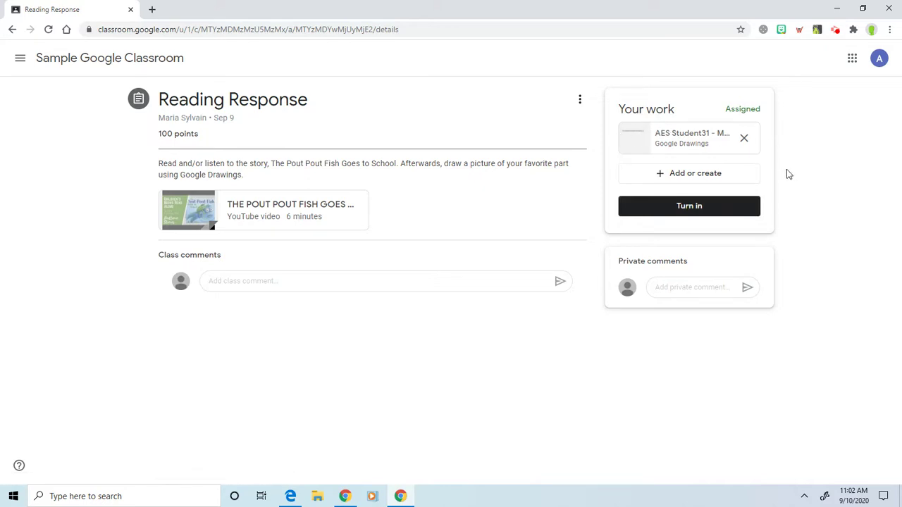
left_click(680, 175)
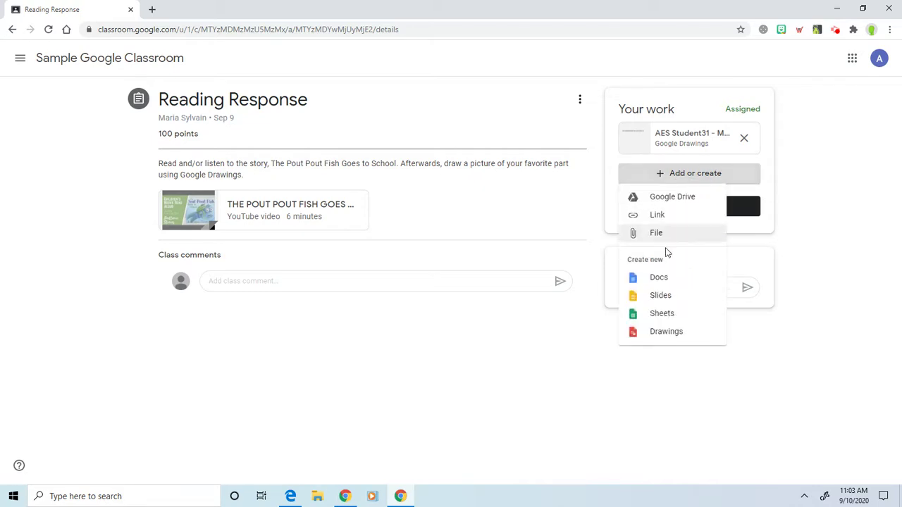
left_click(689, 334)
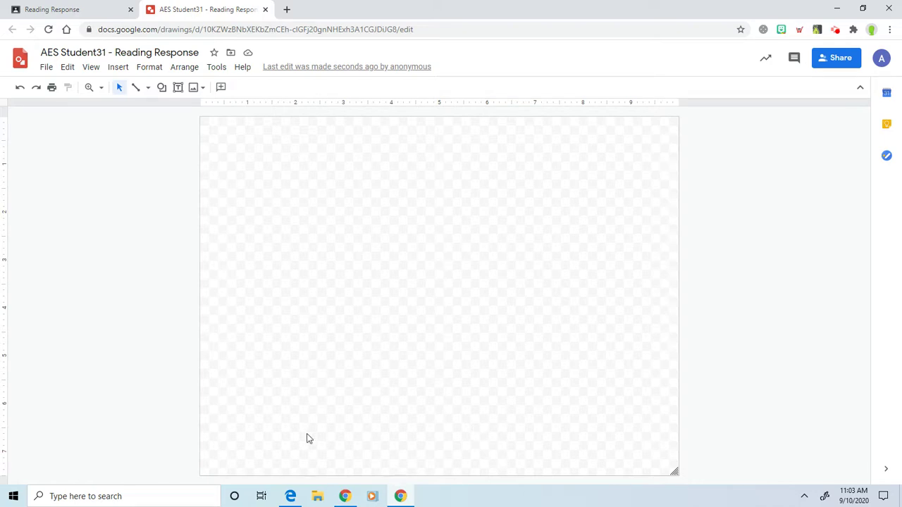
left_click(265, 9)
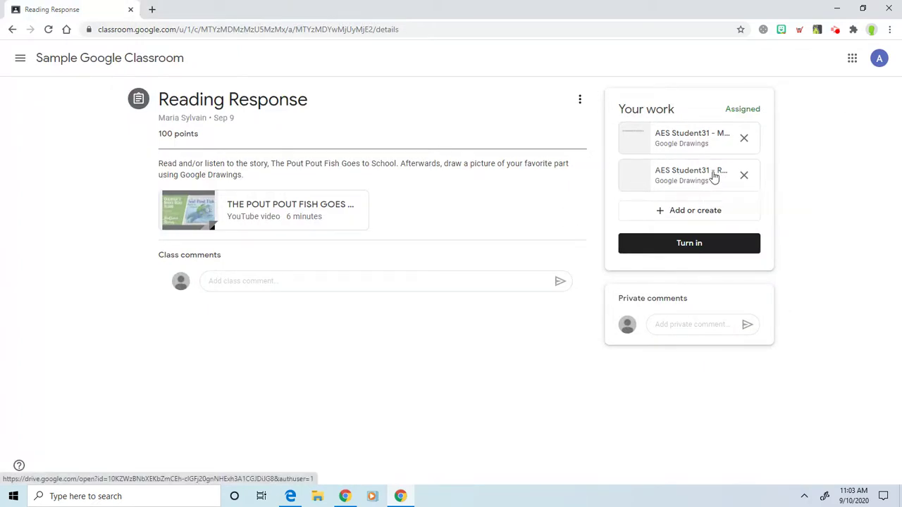
left_click(745, 177)
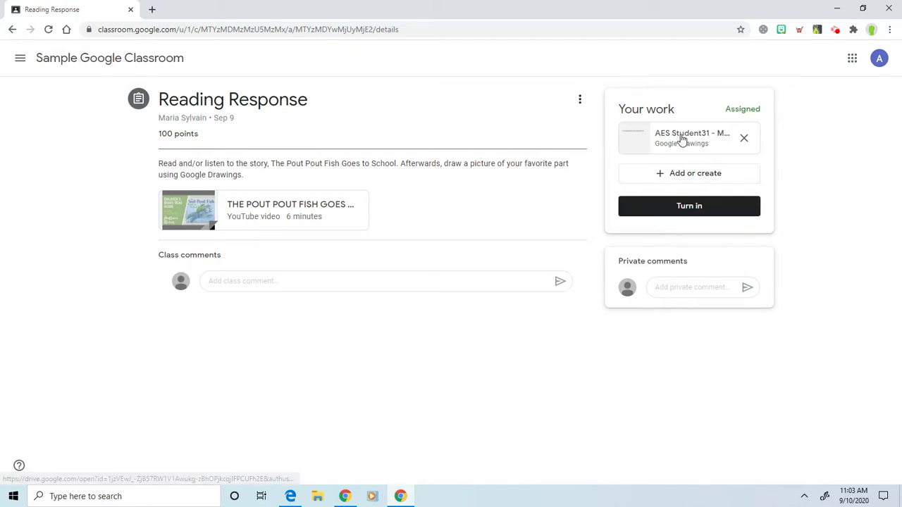
- Turn in the Reading Response with its 'My Favorite Part' drawing and confirm
left_click(701, 207)
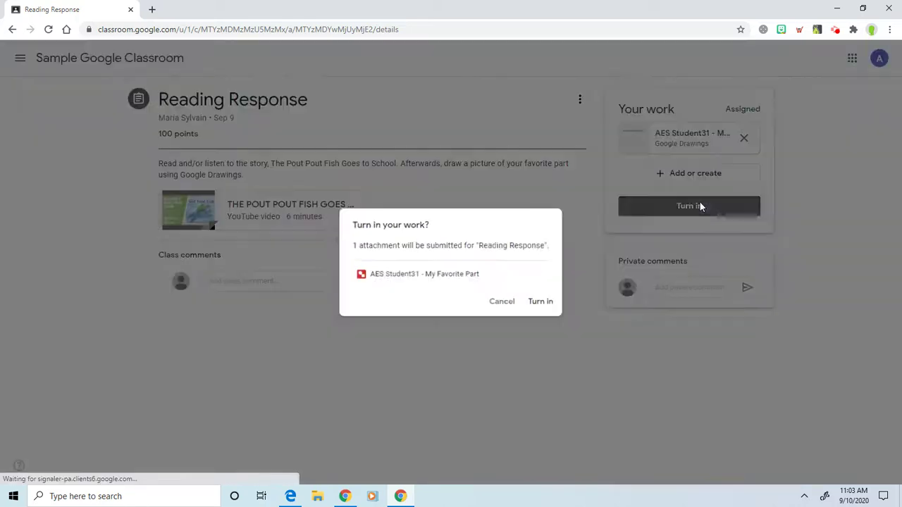
left_click(547, 304)
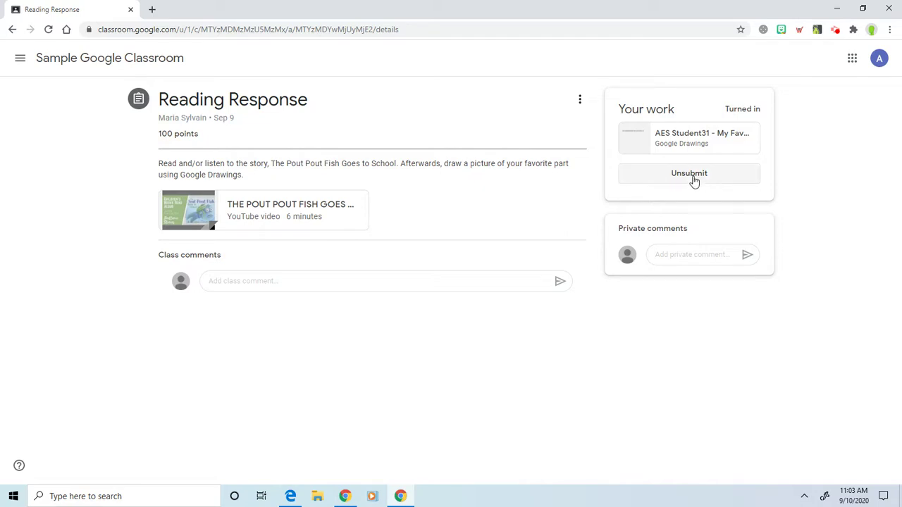
left_click(699, 173)
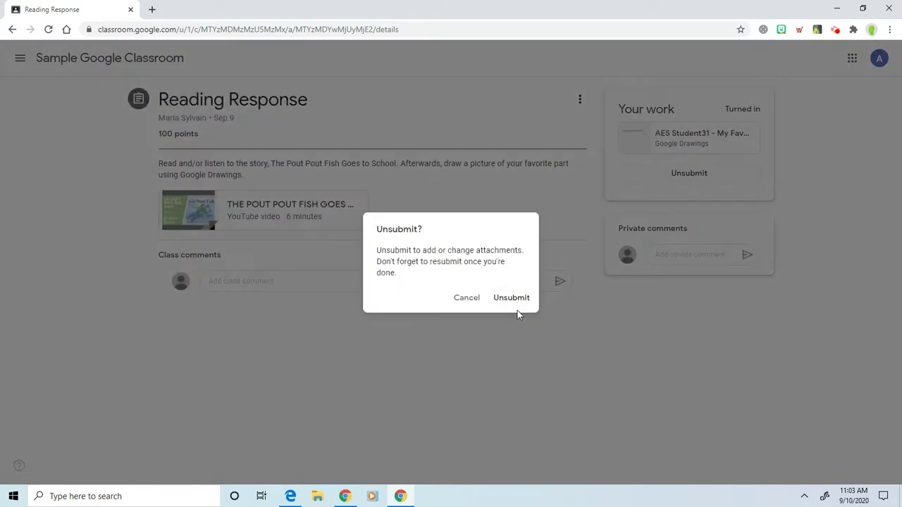
left_click(513, 297)
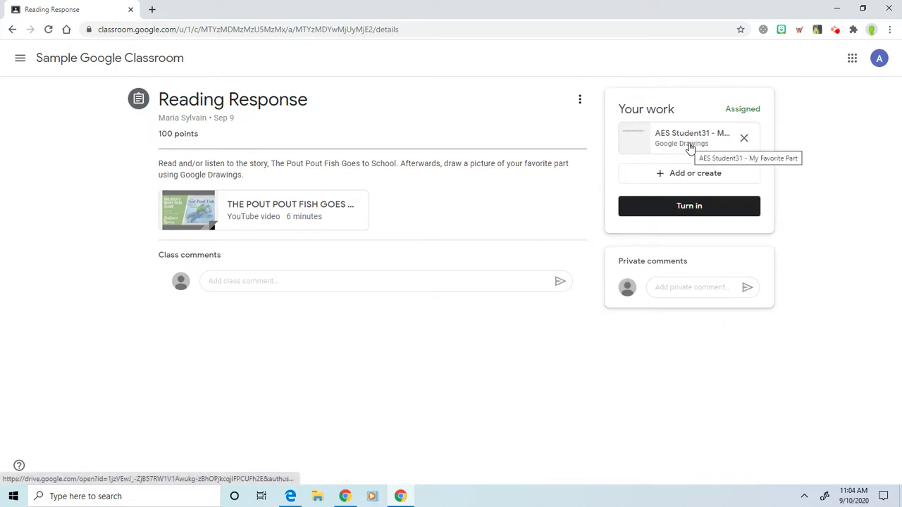
left_click(698, 215)
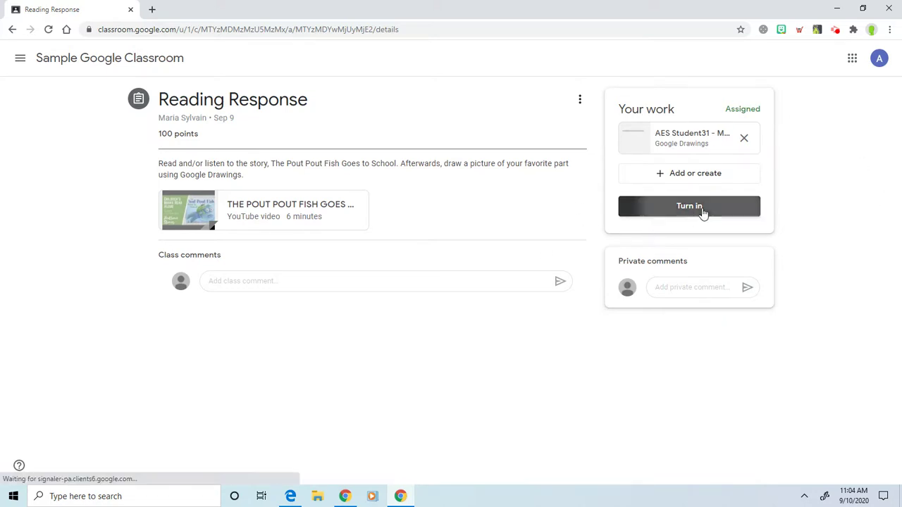
left_click(553, 303)
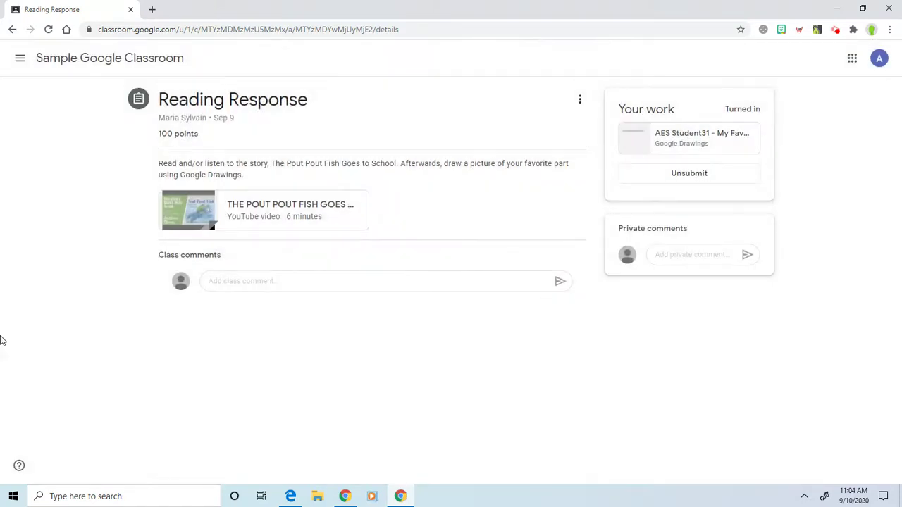
- Open the To-do page, check the Missing tab, then view both assignments under Done
left_click(19, 58)
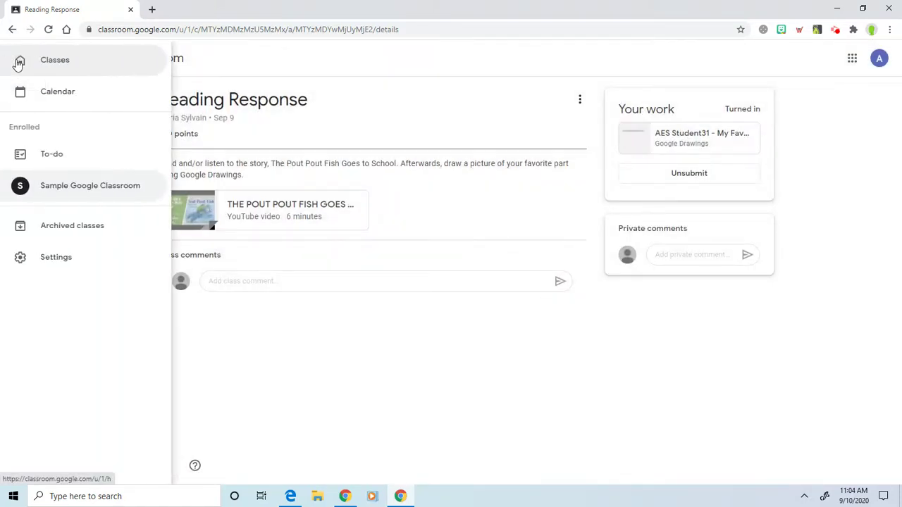
left_click(58, 153)
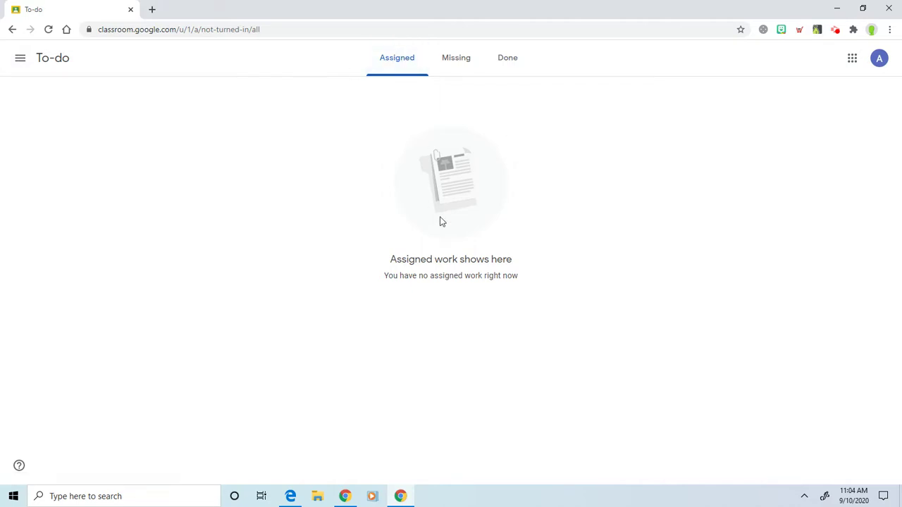
left_click(456, 53)
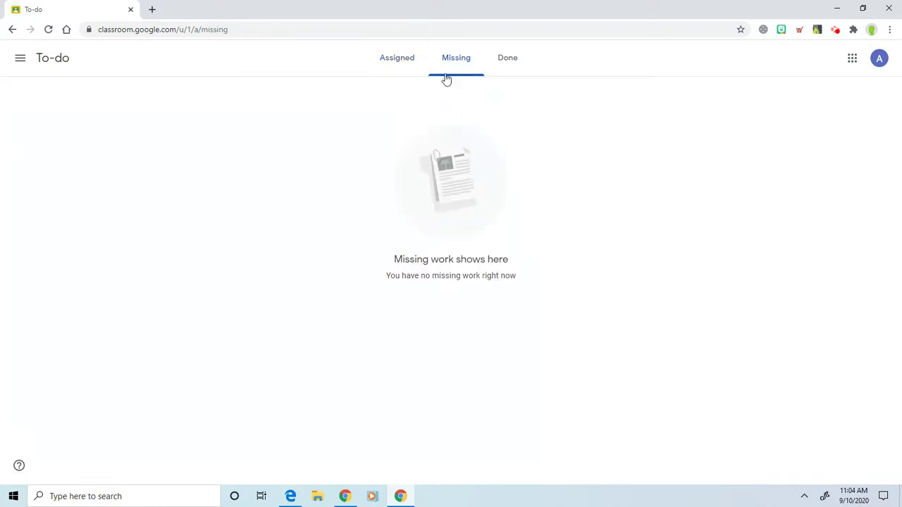
left_click(510, 68)
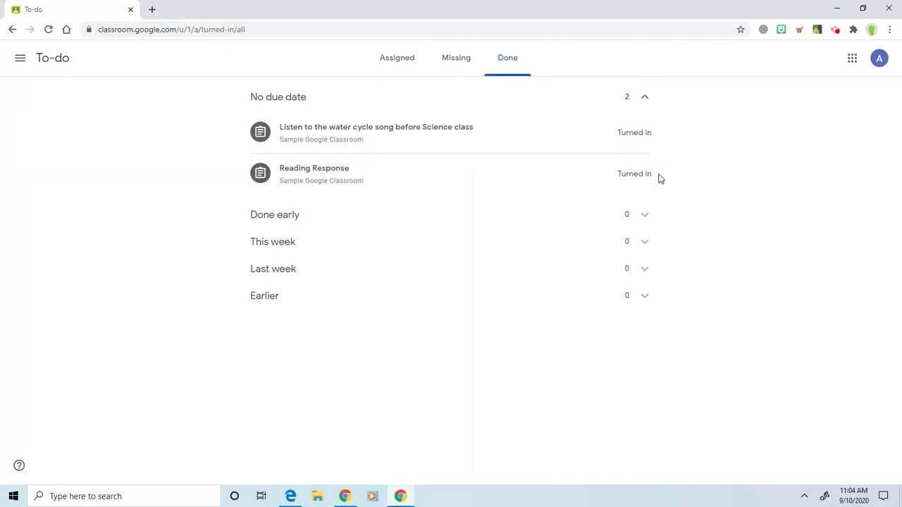
left_click(20, 61)
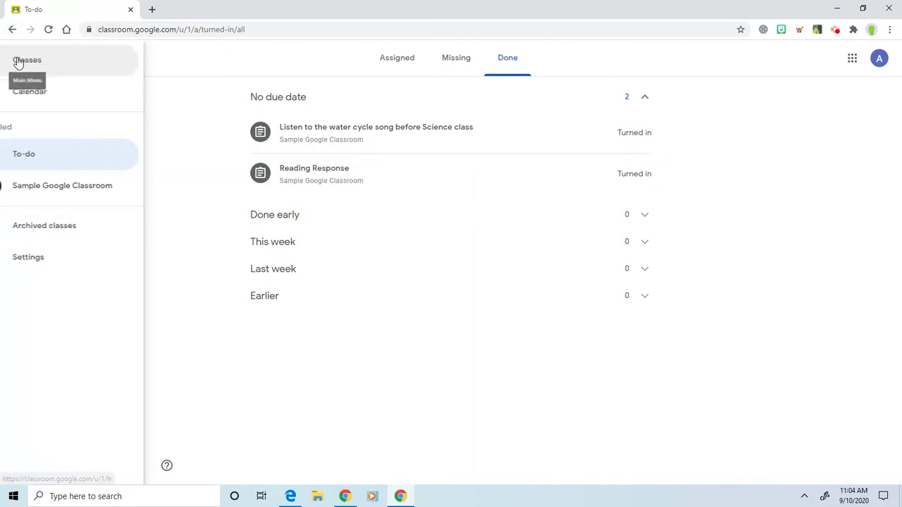
- From the Classes page, open Your work for the Sample Google Classroom card
left_click(71, 64)
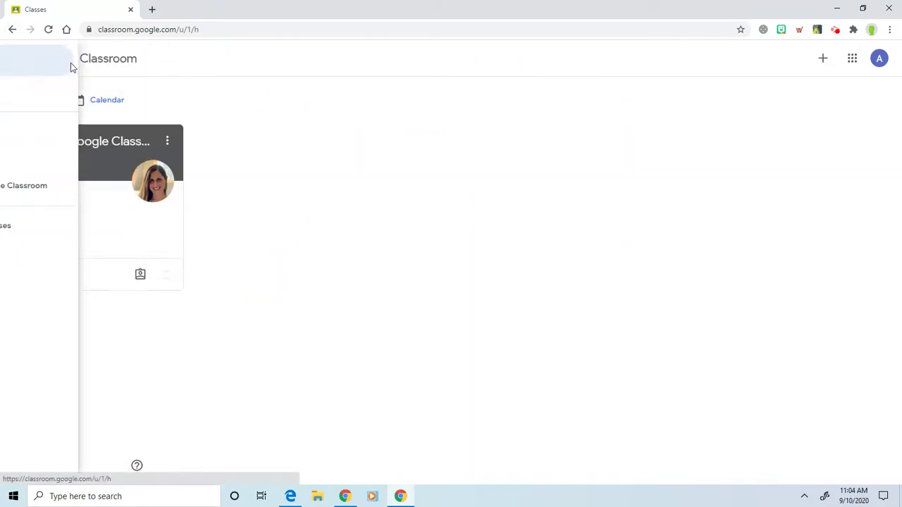
left_click(141, 275)
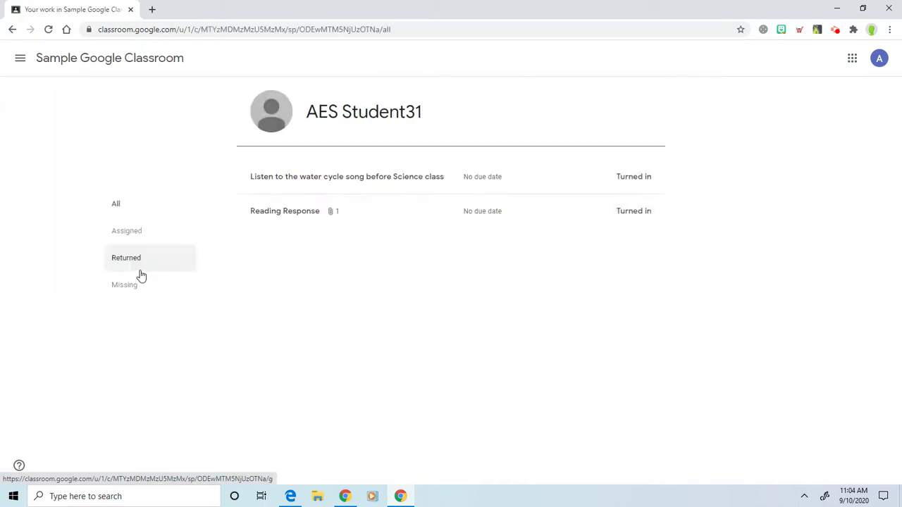